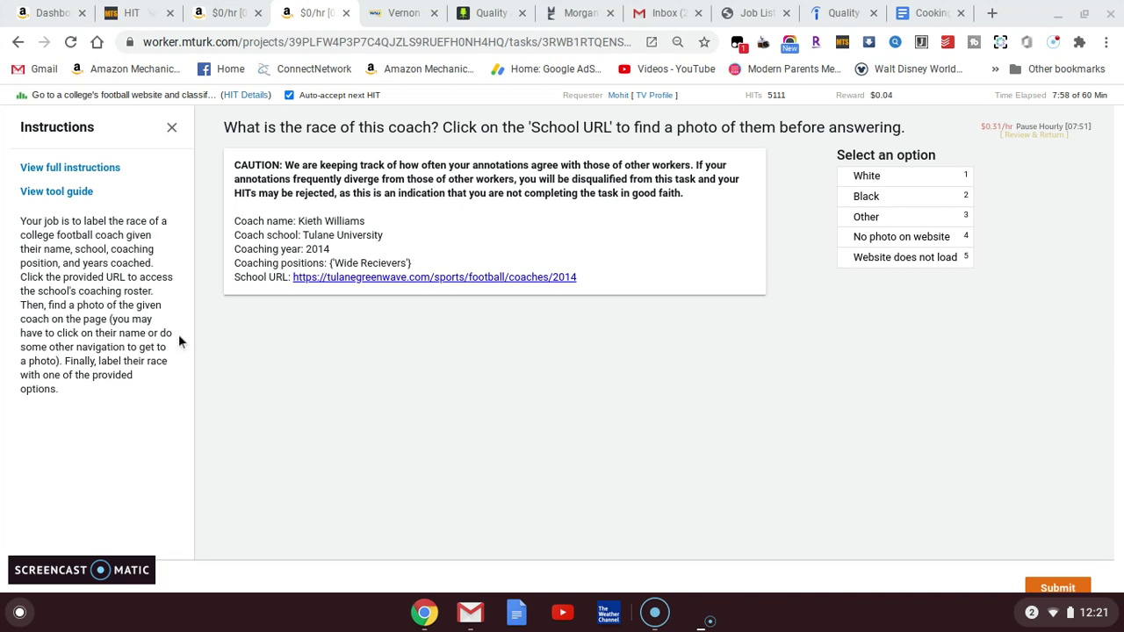
Open the school coaching pages for both pending HITs: Northern Arizona University 2019 and Tulane University 2014.
{"action": "left_click", "coordinate": [220, 10]}
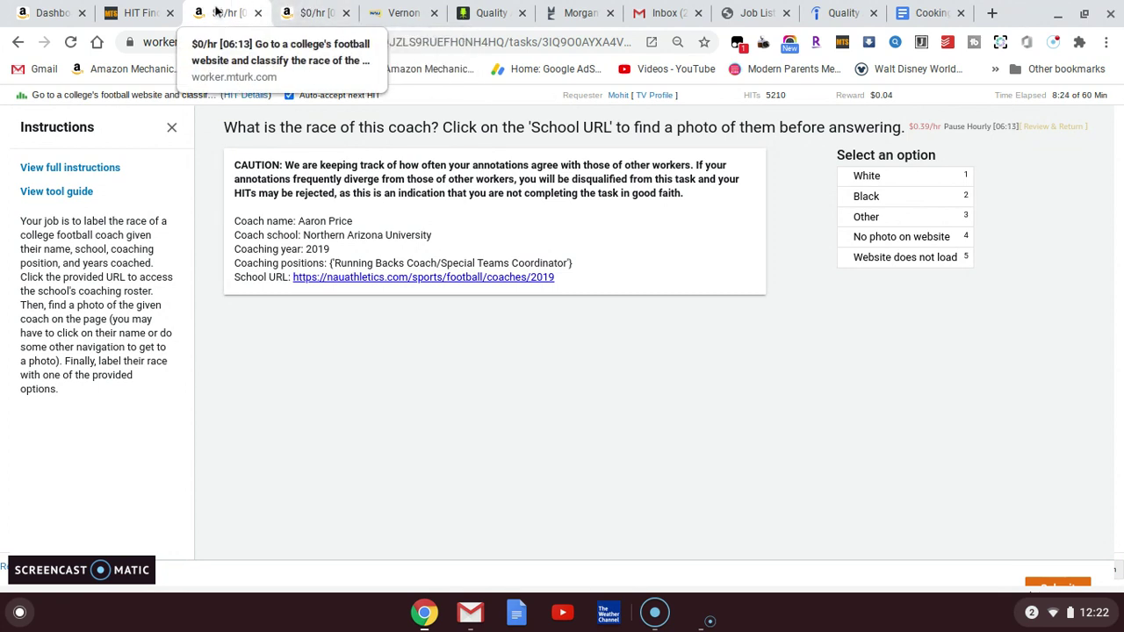
{"action": "left_click", "coordinate": [235, 124]}
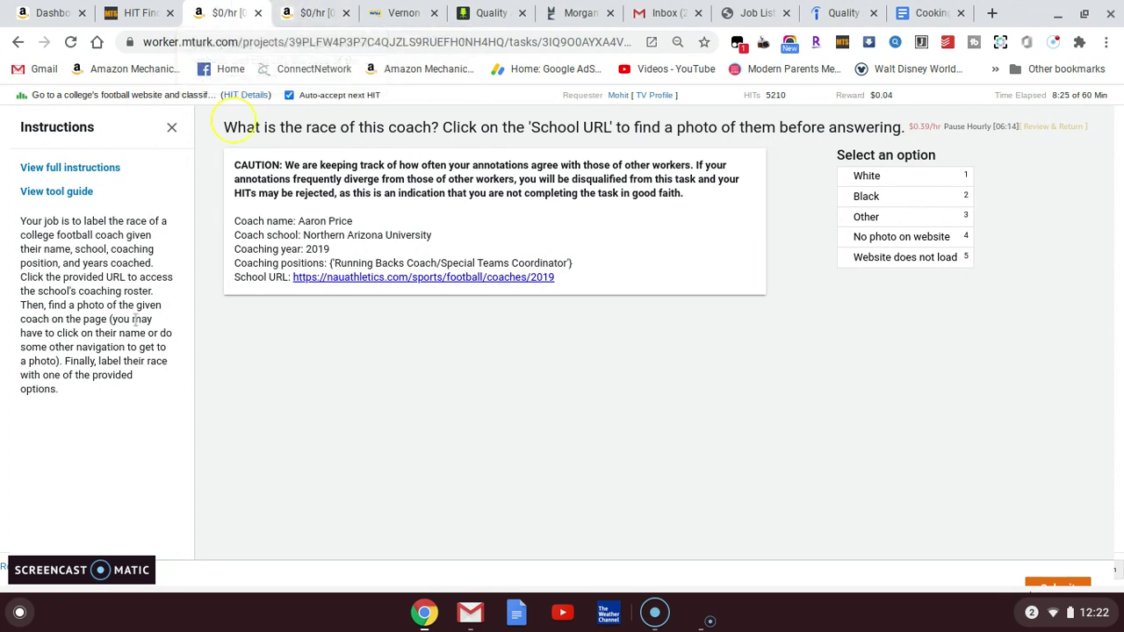
{"action": "left_click", "coordinate": [290, 98]}
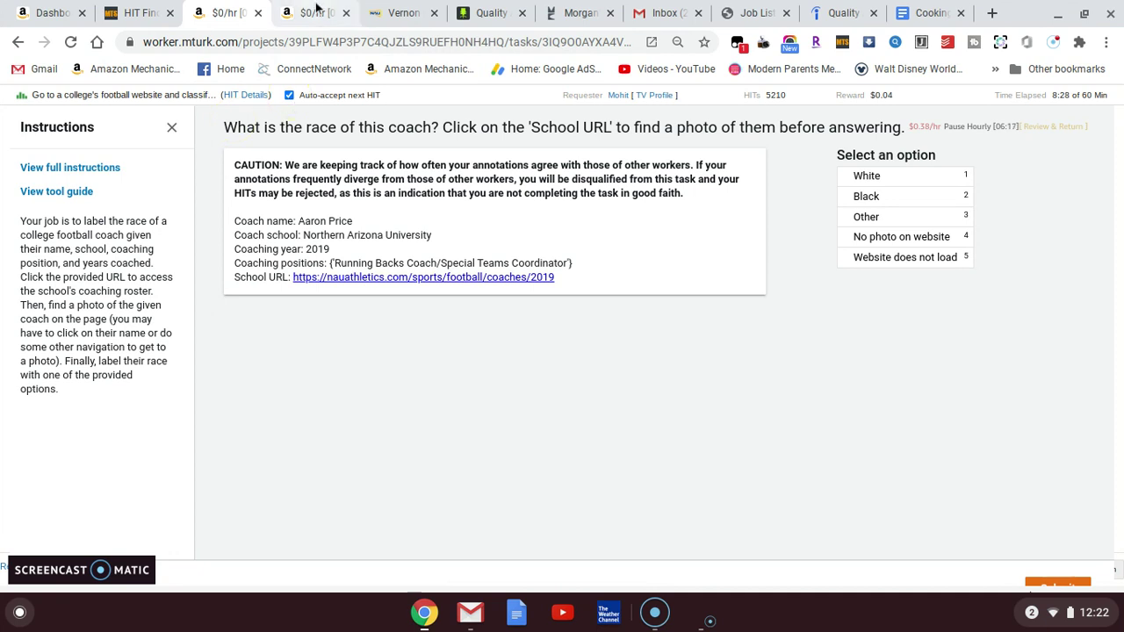
{"action": "left_click", "coordinate": [448, 278]}
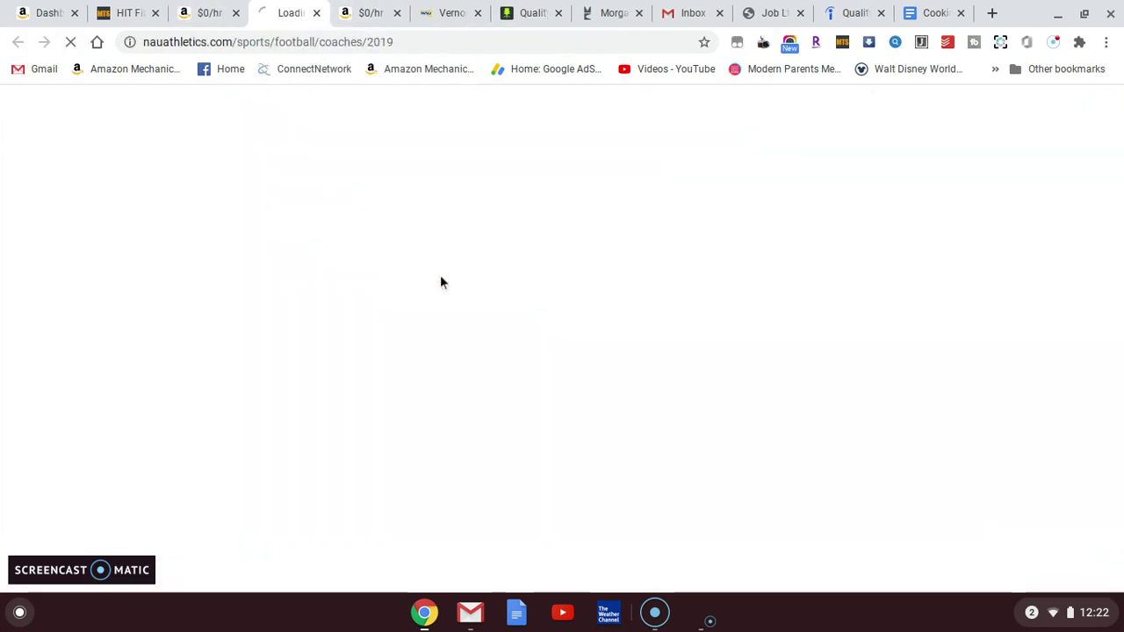
{"action": "left_click", "coordinate": [372, 9]}
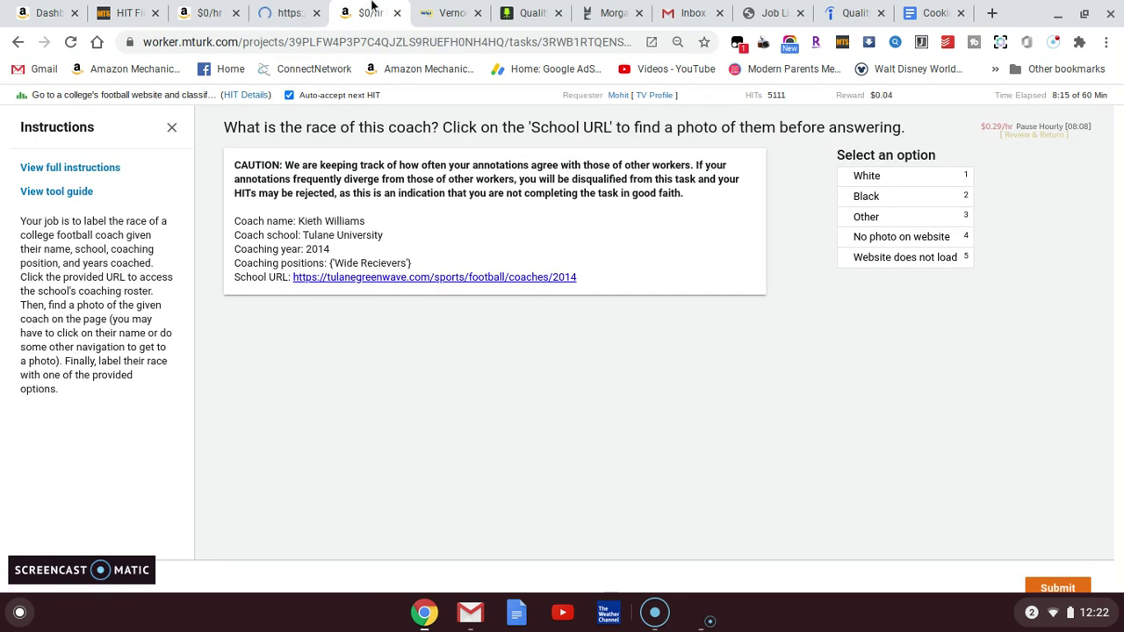
{"action": "left_click", "coordinate": [418, 278]}
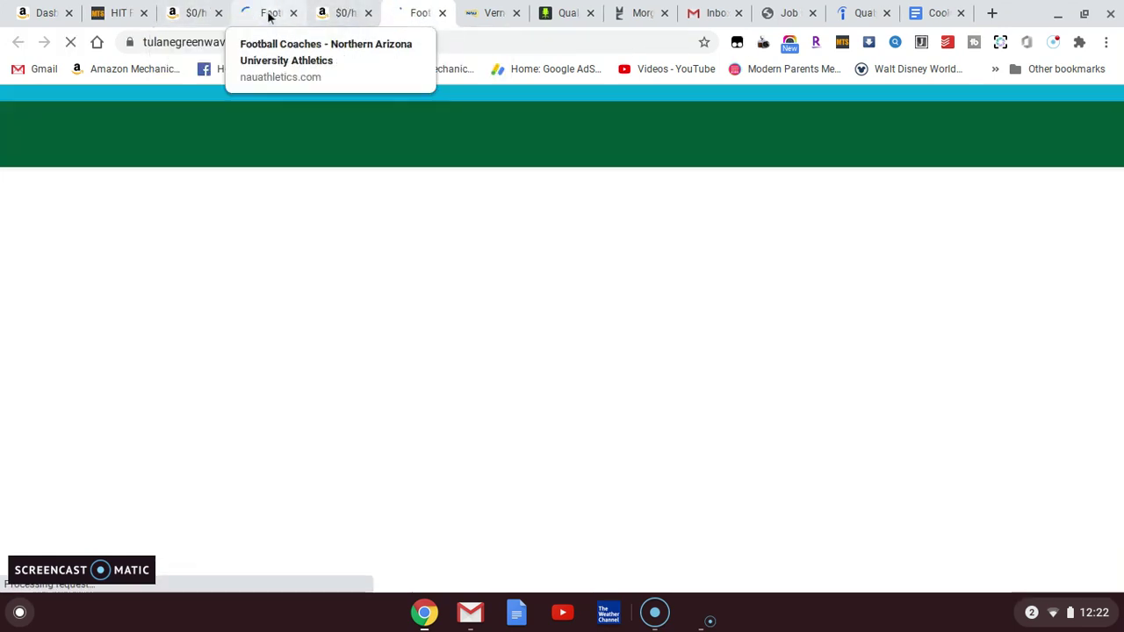
Check the Northern Arizona running backs coach's profile photo, close the school page and submit that HIT with the answer White.
{"action": "left_click", "coordinate": [269, 14]}
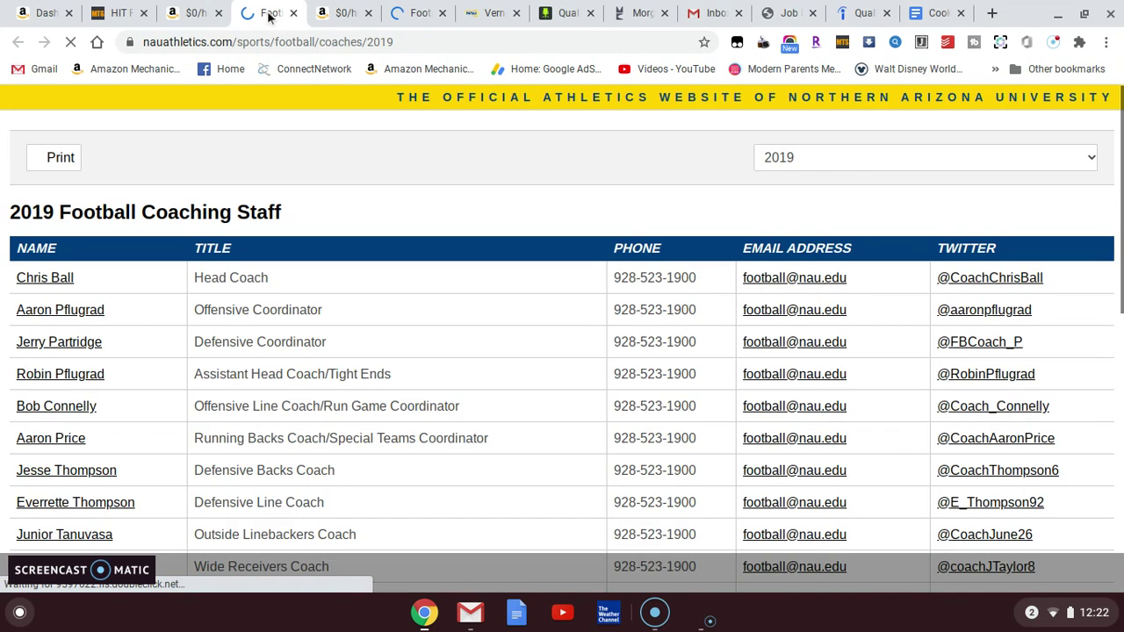
{"action": "left_click", "coordinate": [202, 11]}
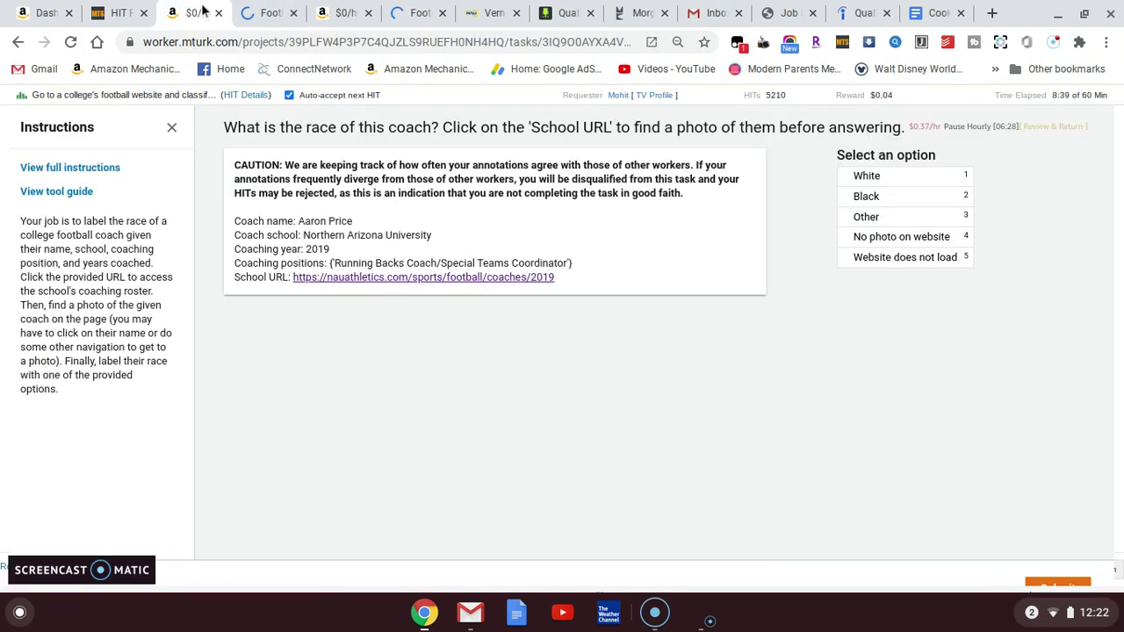
{"action": "left_click", "coordinate": [269, 13]}
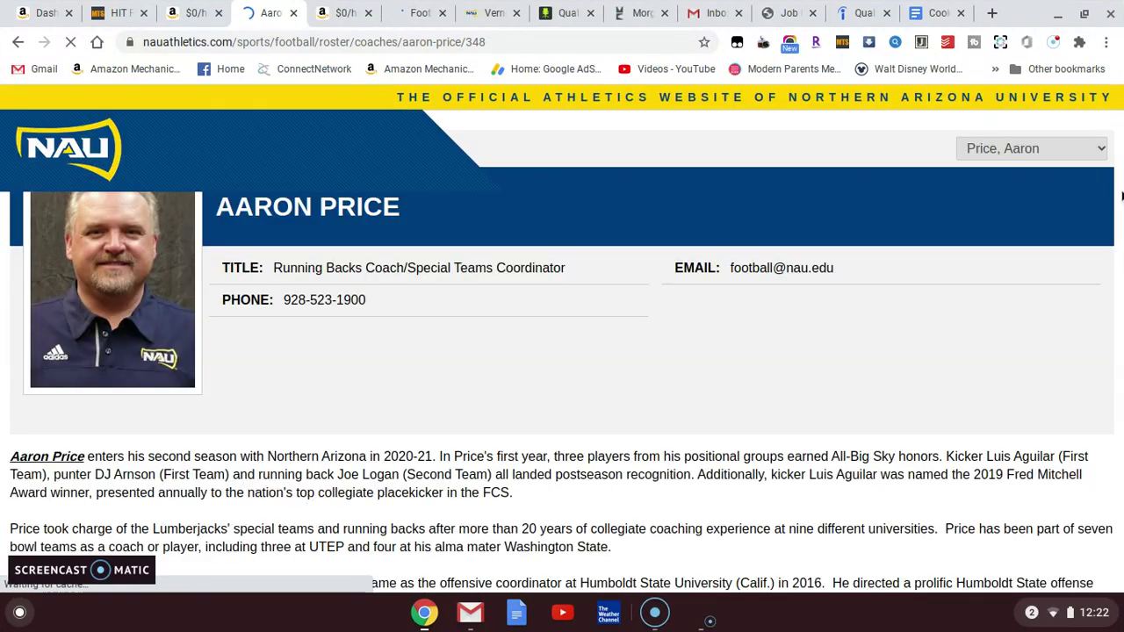
{"action": "left_click", "coordinate": [293, 13]}
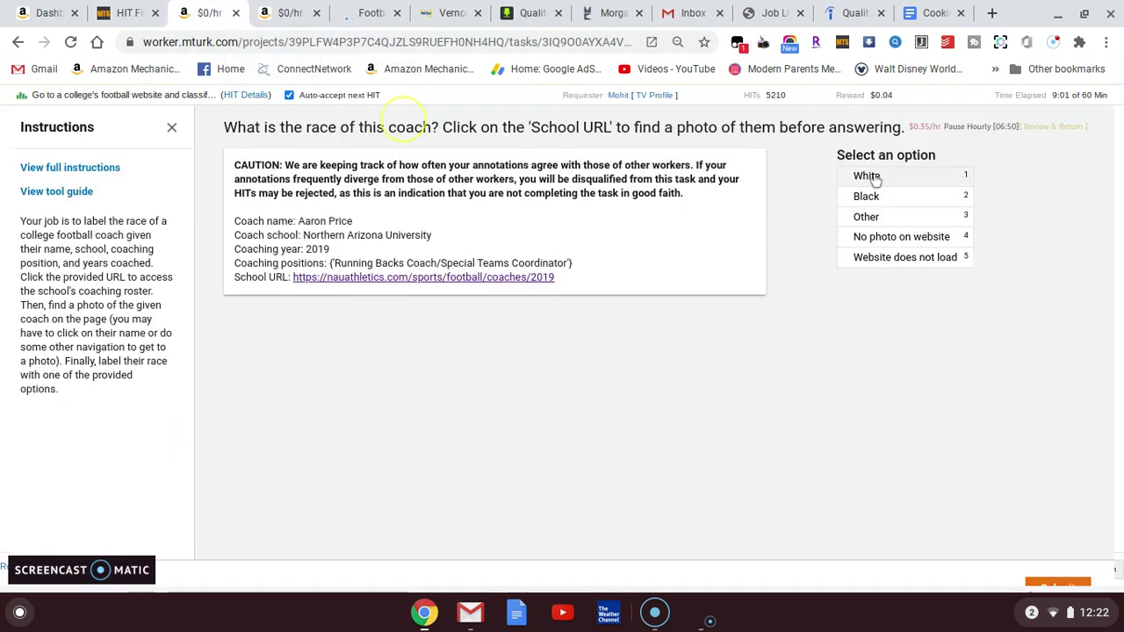
{"action": "left_click", "coordinate": [873, 179]}
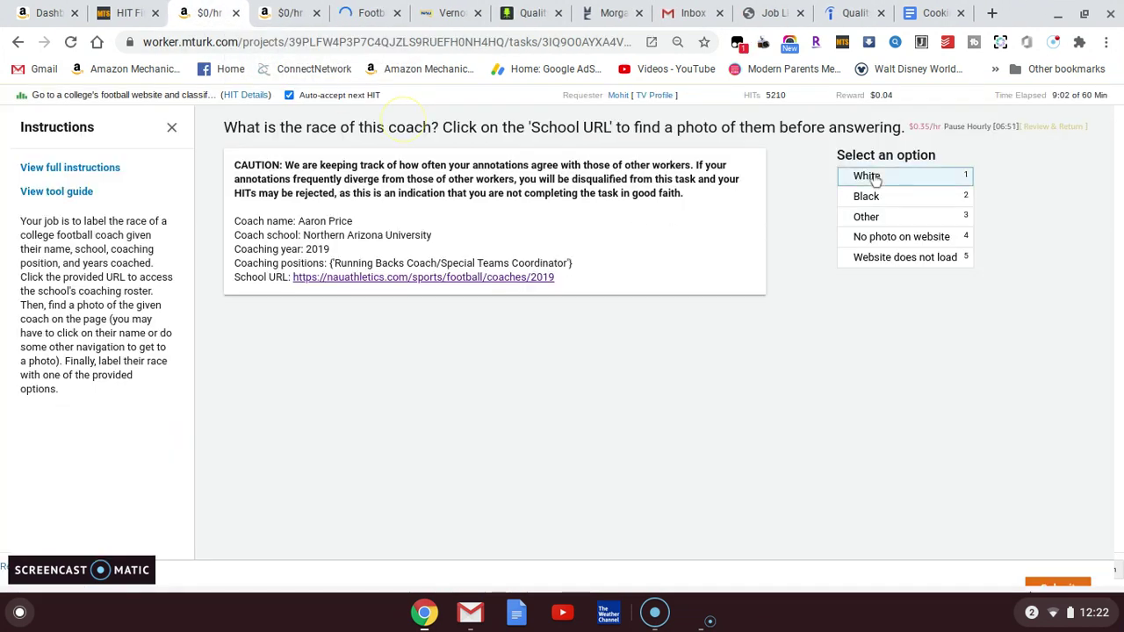
{"action": "left_click", "coordinate": [1082, 585]}
Open the wide receivers coach's profile from Tulane's 2014 staff list to view the photo, and close the page.
{"action": "scroll", "coordinate": [1120, 226], "scroll_direction": "down", "scroll_amount": 2}
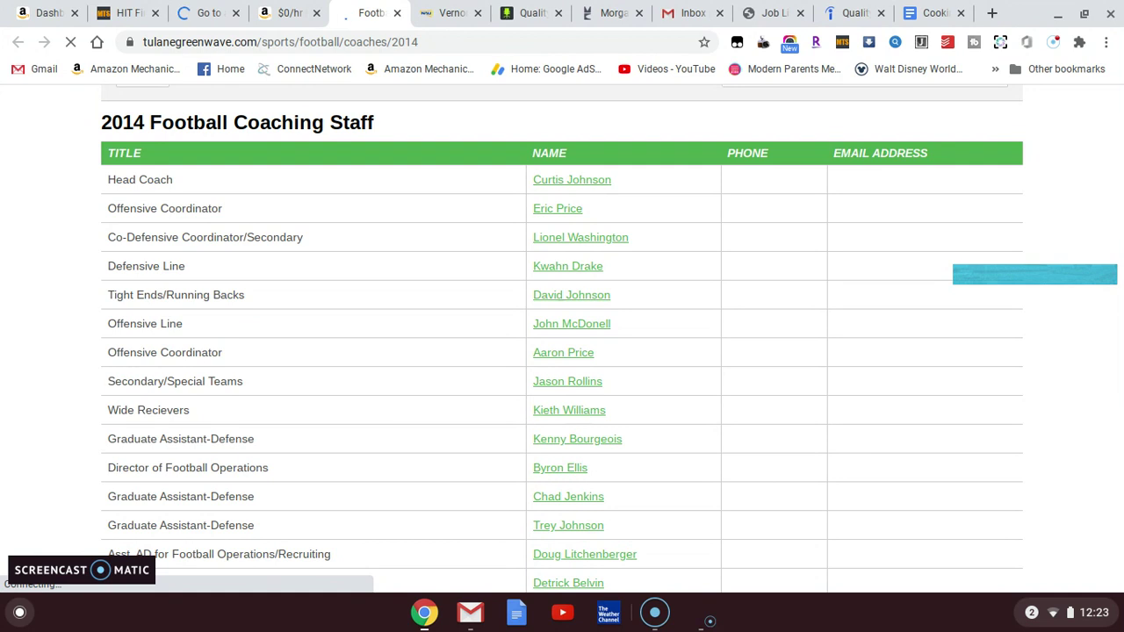
{"action": "scroll", "coordinate": [1117, 267], "scroll_direction": "up", "scroll_amount": 1}
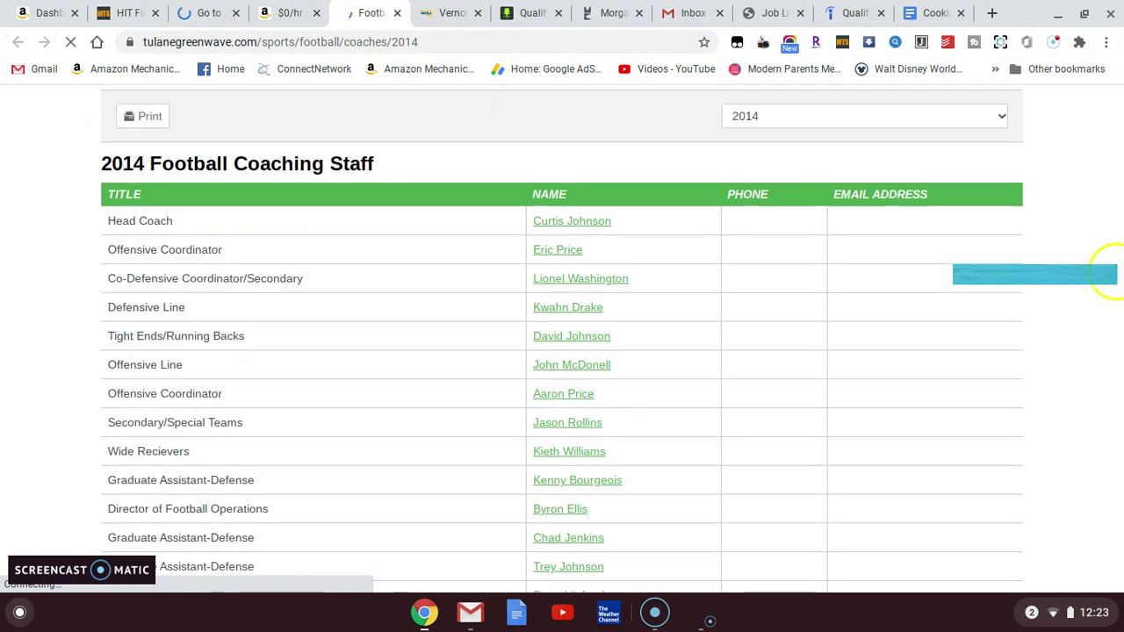
{"action": "scroll", "coordinate": [1111, 268], "scroll_direction": "down", "scroll_amount": 1}
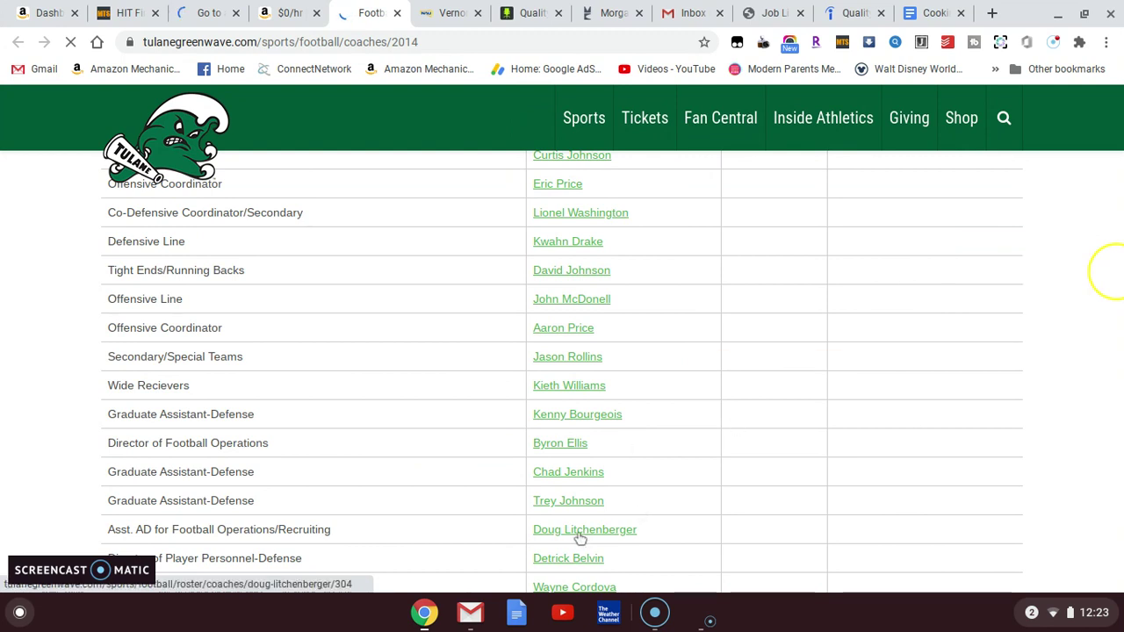
{"action": "left_click", "coordinate": [562, 388]}
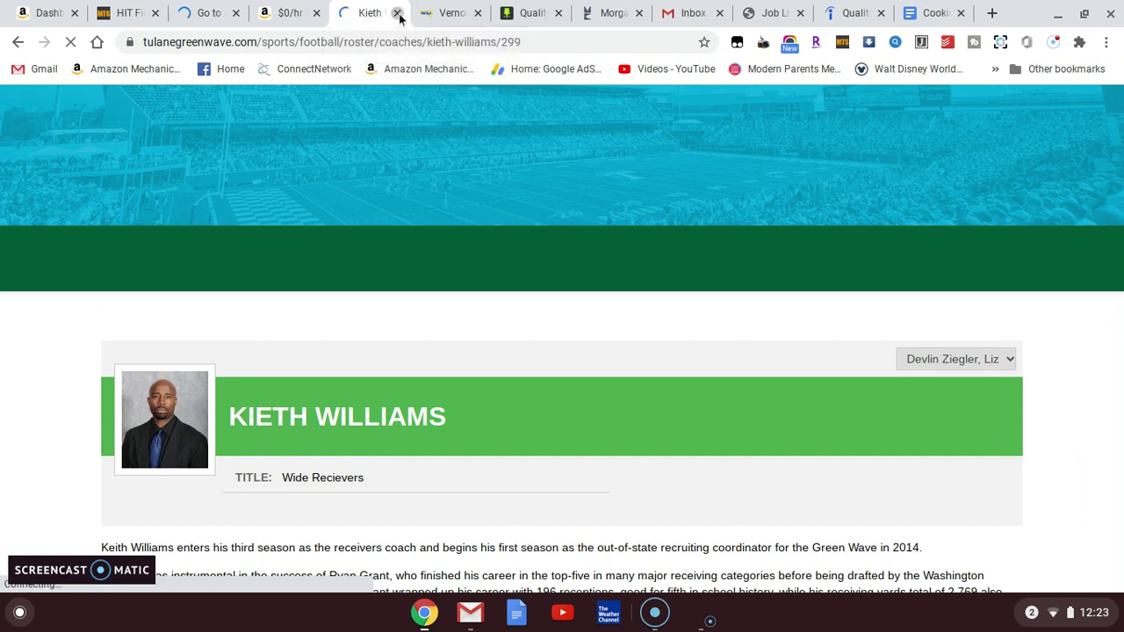
{"action": "key", "text": "ctrl+w"}
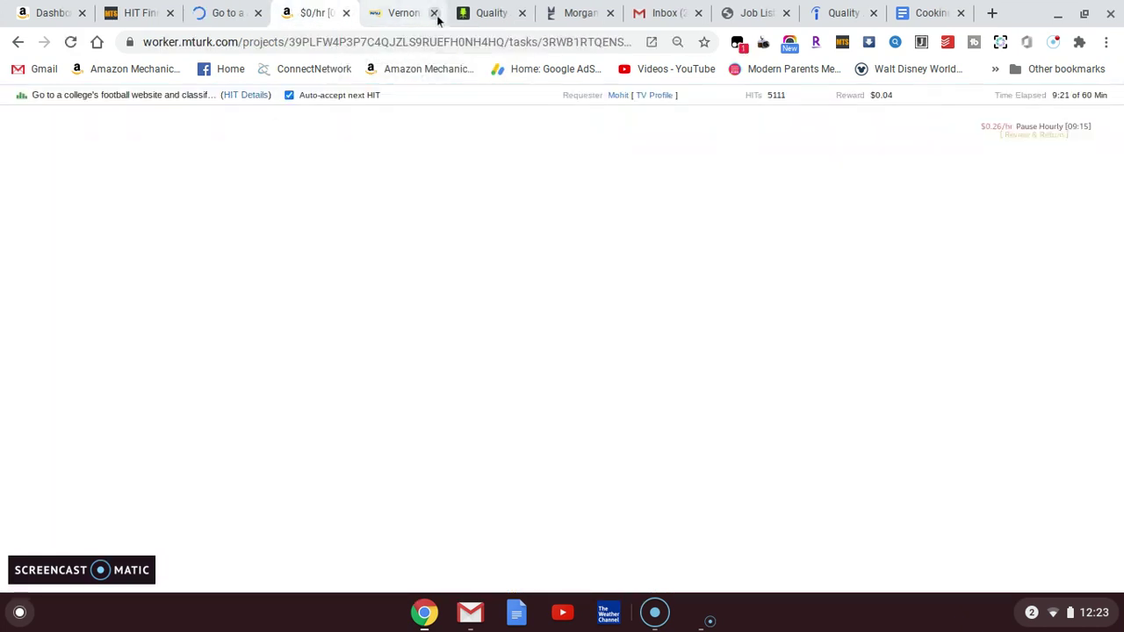
Close the leftover coach profile page beside the Tulane HIT and submit the HIT with the answer Black.
{"action": "left_click", "coordinate": [434, 13]}
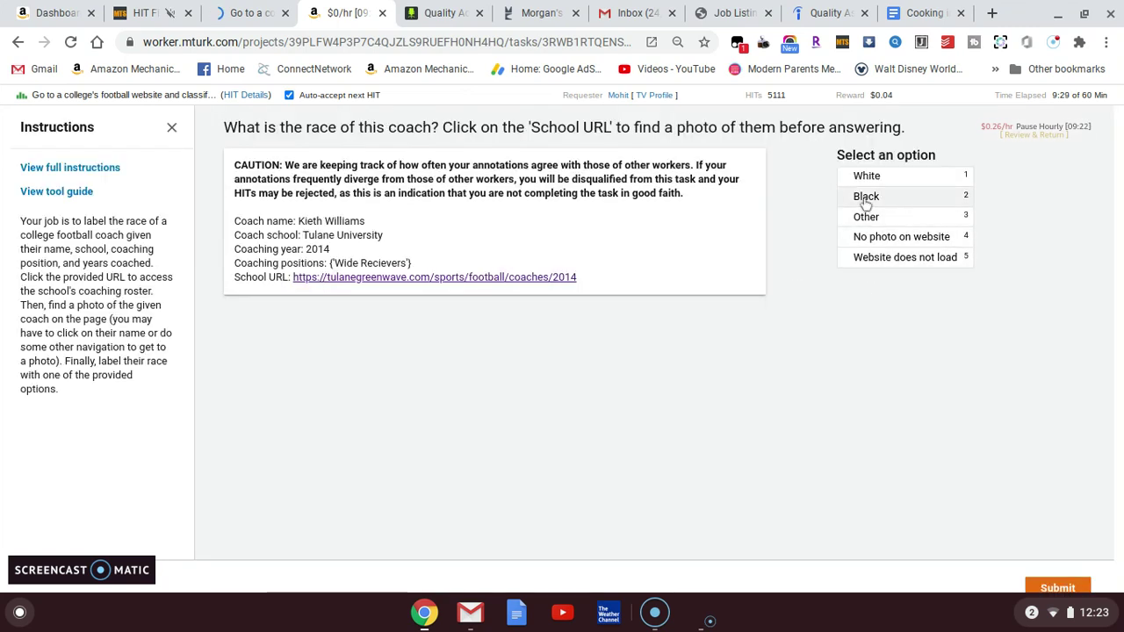
{"action": "left_click", "coordinate": [865, 199]}
{"action": "left_click", "coordinate": [1057, 586]}
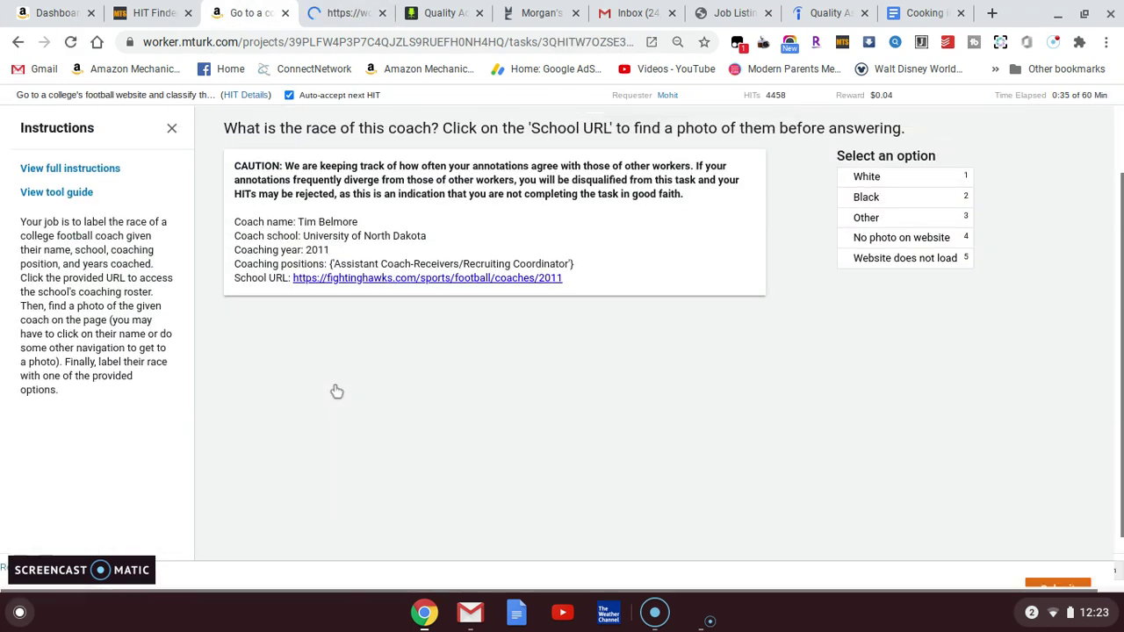
Look up the receivers coach's profile on North Dakota's 2011 staff page, submit the HIT with the answer White and close the profile.
{"action": "left_click", "coordinate": [448, 278]}
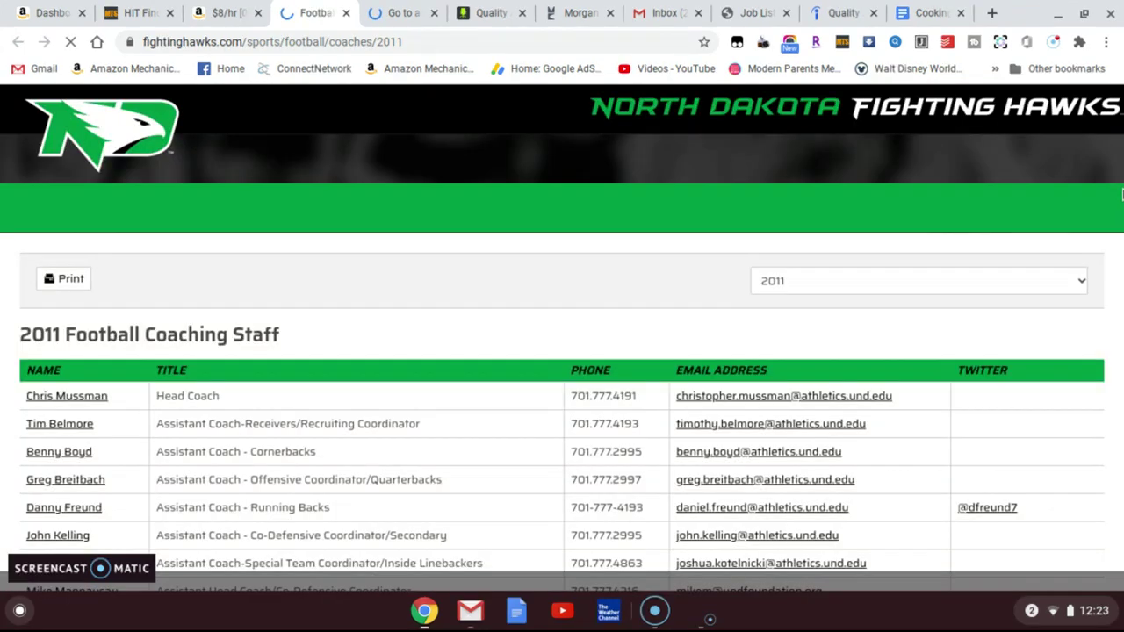
{"action": "left_click_drag", "start_coordinate": [1121, 186], "coordinate": [1122, 298]}
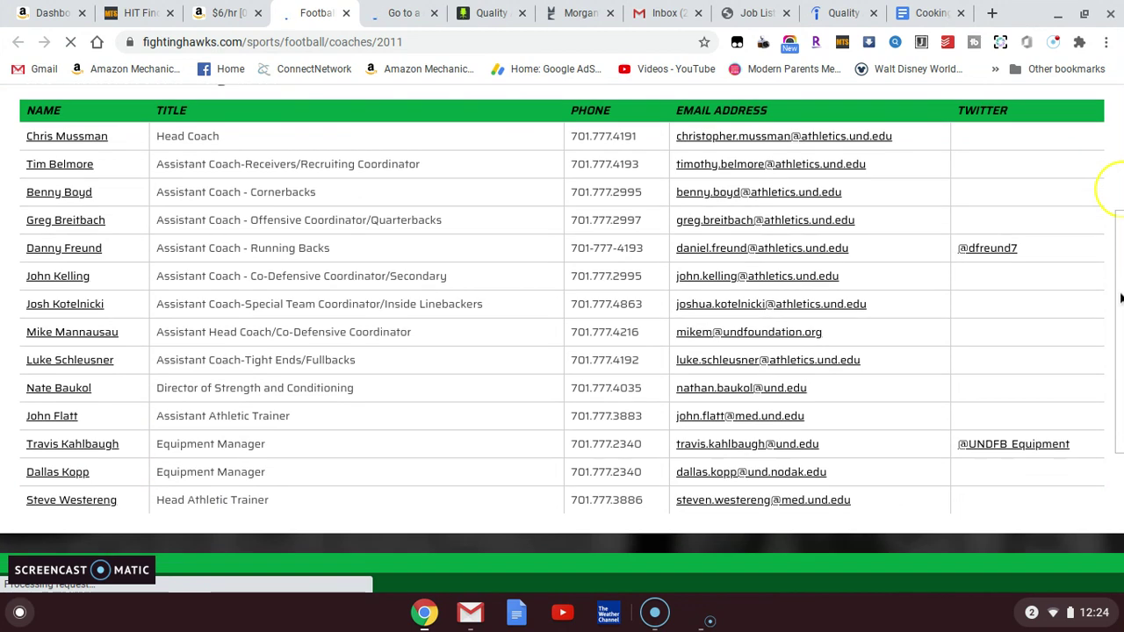
{"action": "left_click", "coordinate": [87, 167]}
{"action": "key", "text": "ctrl+shift+Tab"}
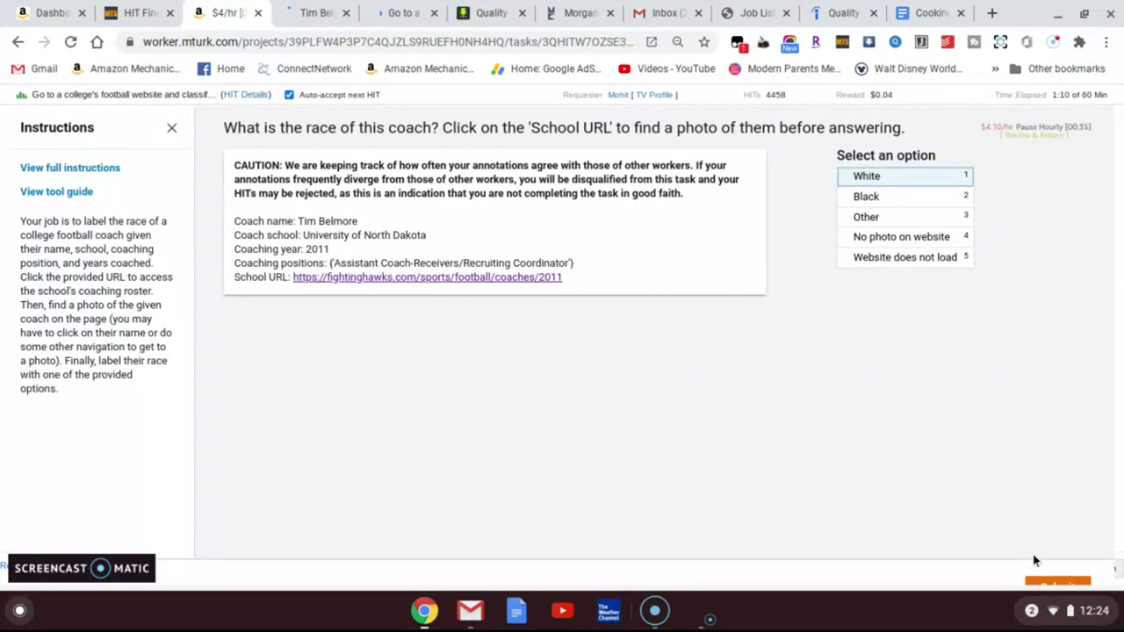
{"action": "left_click", "coordinate": [1054, 583]}
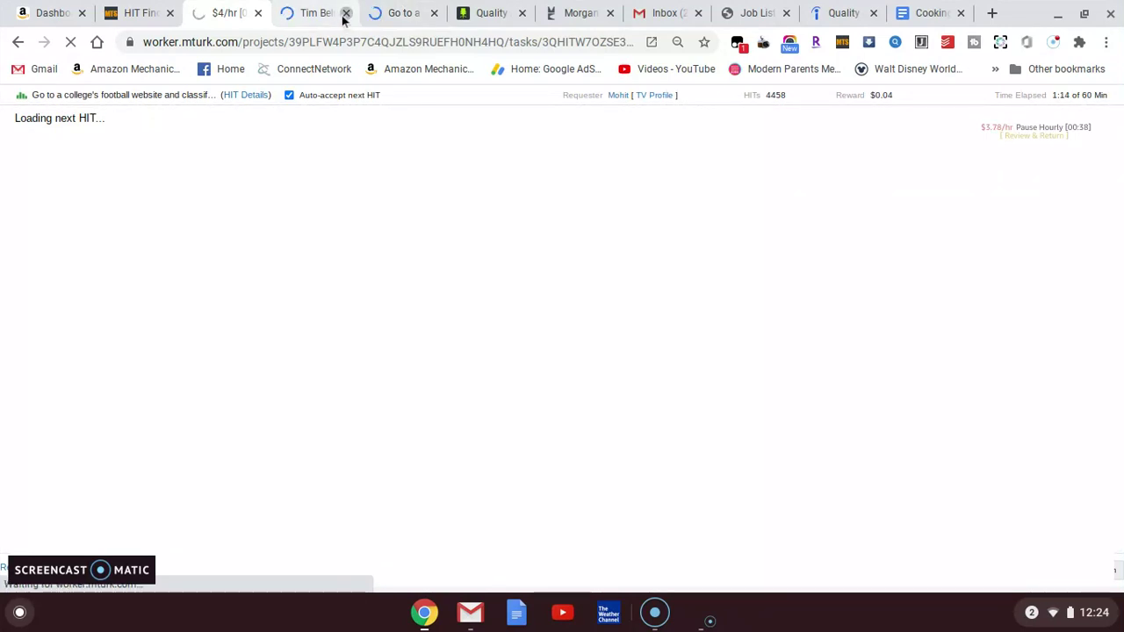
{"action": "left_click", "coordinate": [345, 14]}
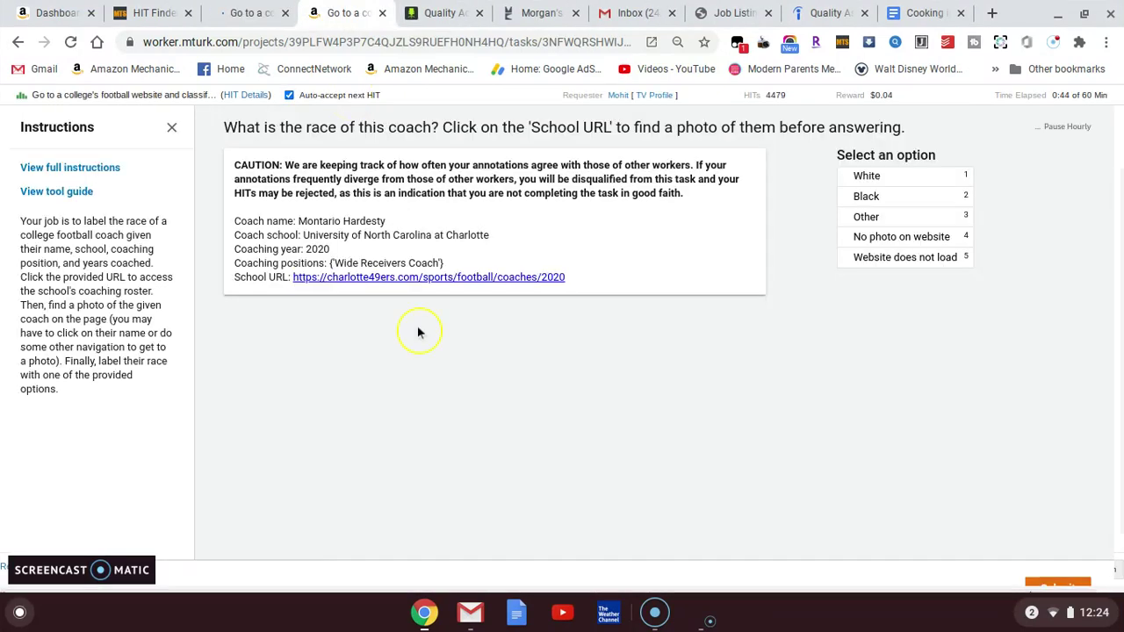
Open Charlotte's 2020 football coaching page from the HIT and view the wide receivers coach's profile photo.
{"action": "left_click", "coordinate": [396, 278]}
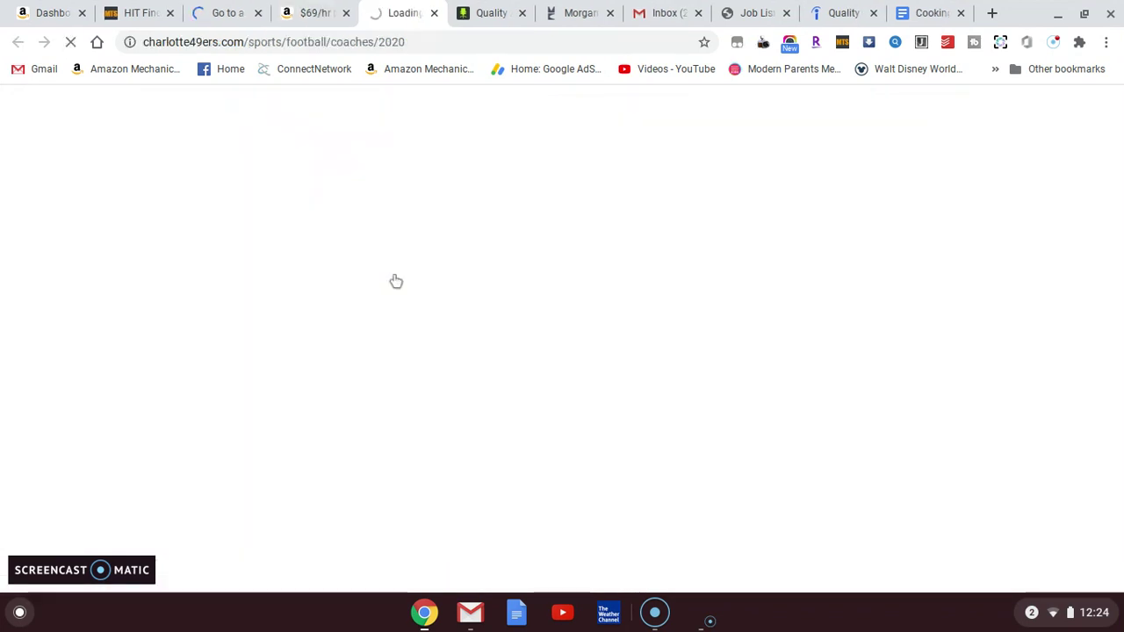
{"action": "left_click", "coordinate": [324, 9]}
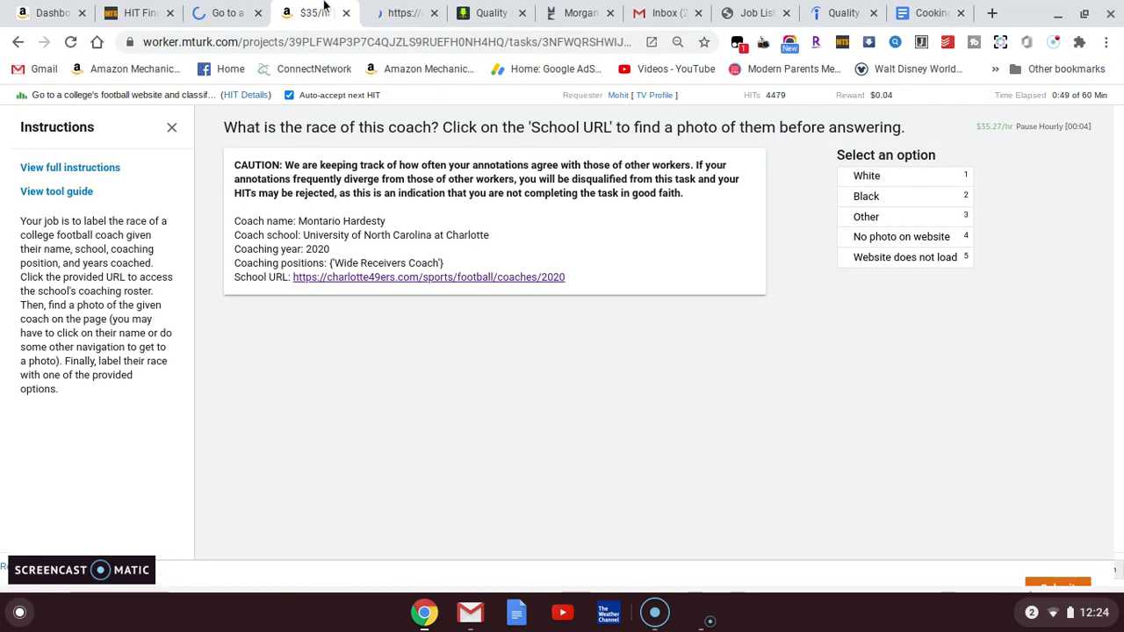
{"action": "left_click", "coordinate": [402, 13]}
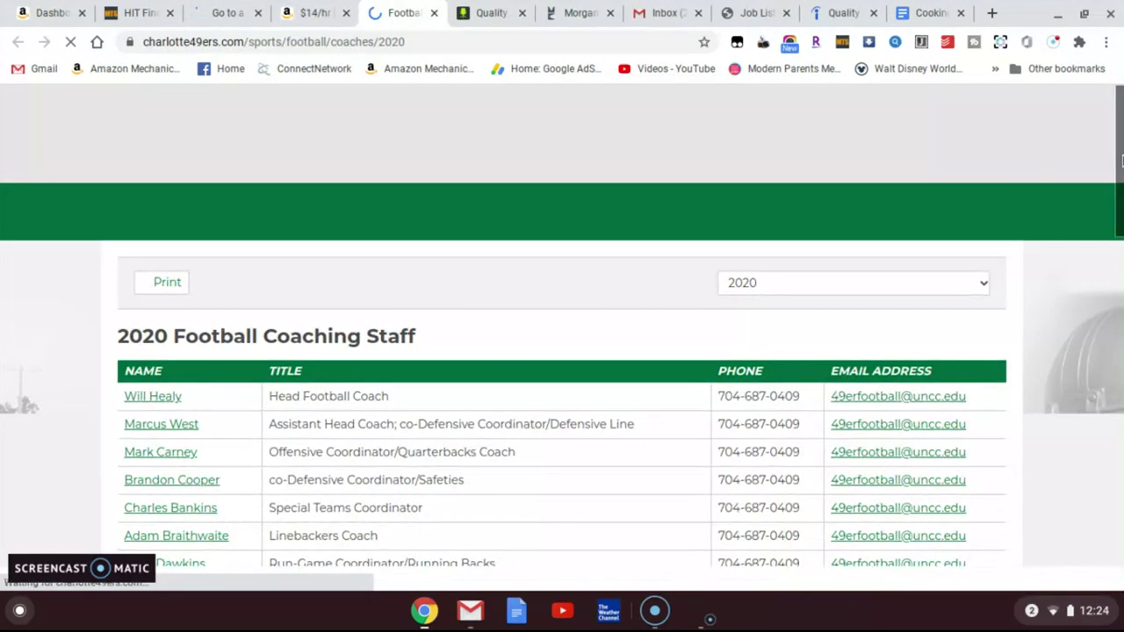
{"action": "scroll", "coordinate": [1122, 161], "scroll_direction": "down", "scroll_amount": 2}
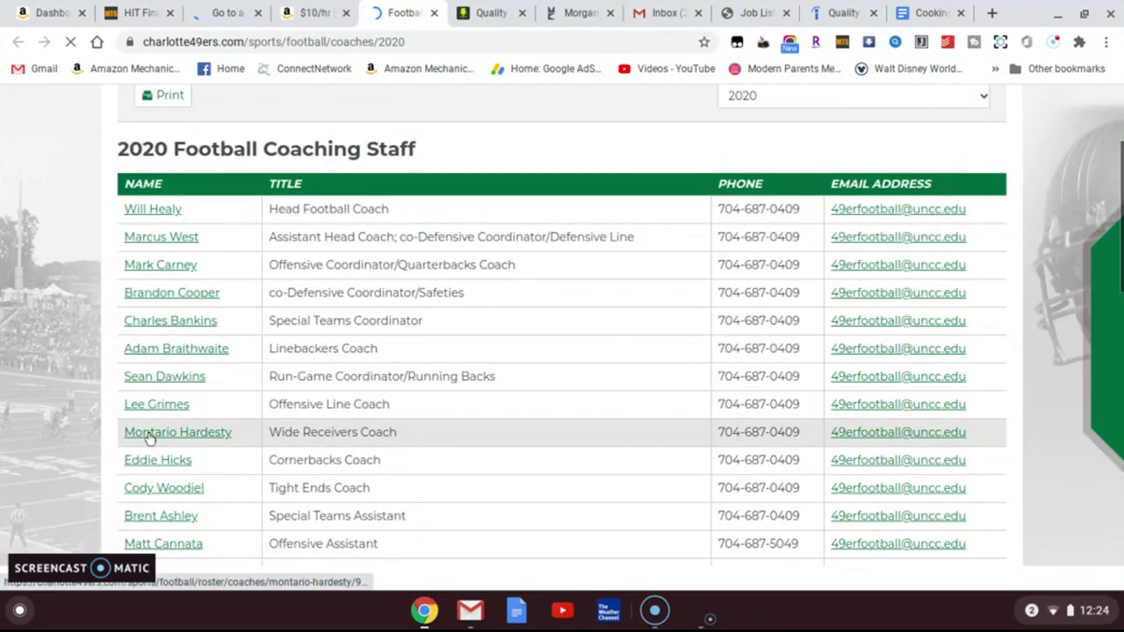
{"action": "left_click", "coordinate": [149, 436]}
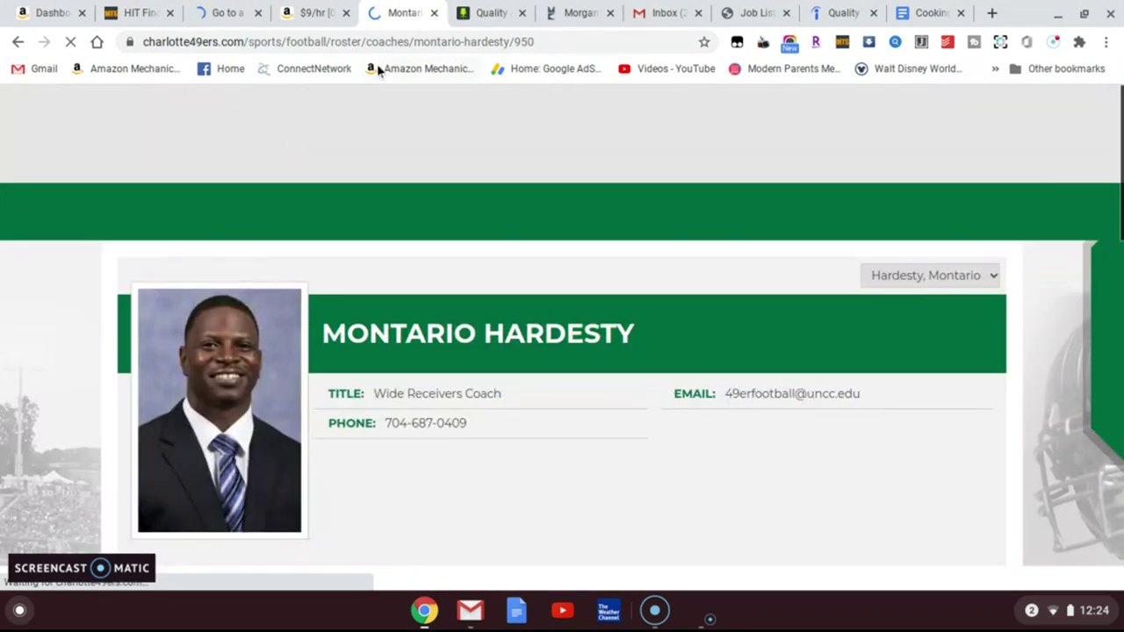
Return to the Charlotte HIT with the coach's profile closed and submit it with the answer Black.
{"action": "left_click", "coordinate": [311, 12]}
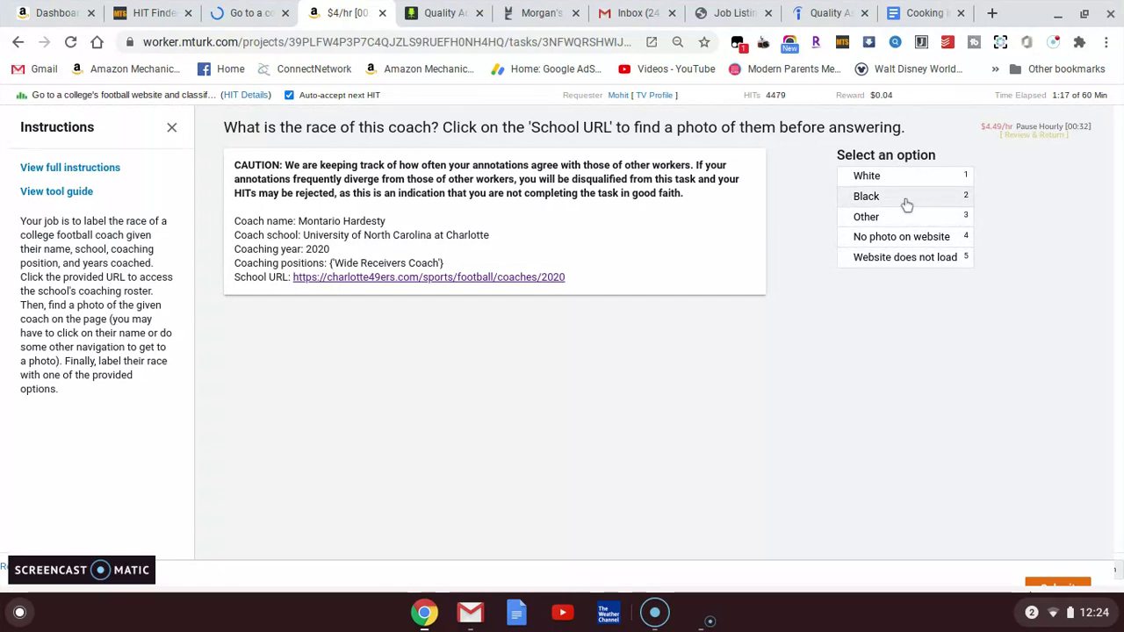
{"action": "left_click", "coordinate": [907, 200]}
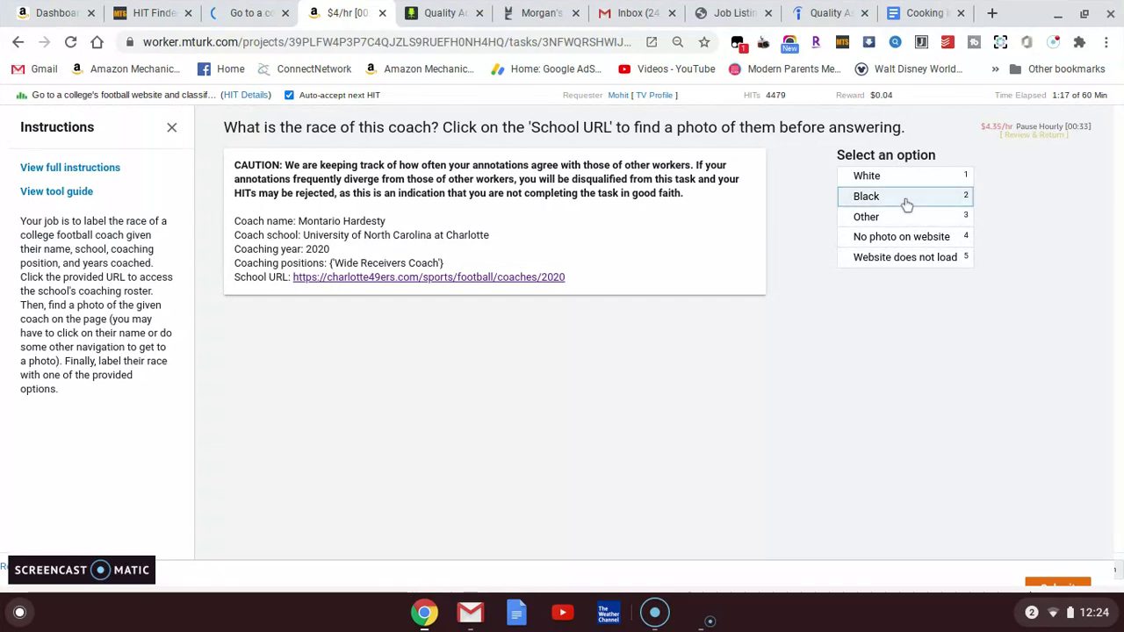
{"action": "left_click", "coordinate": [1059, 585]}
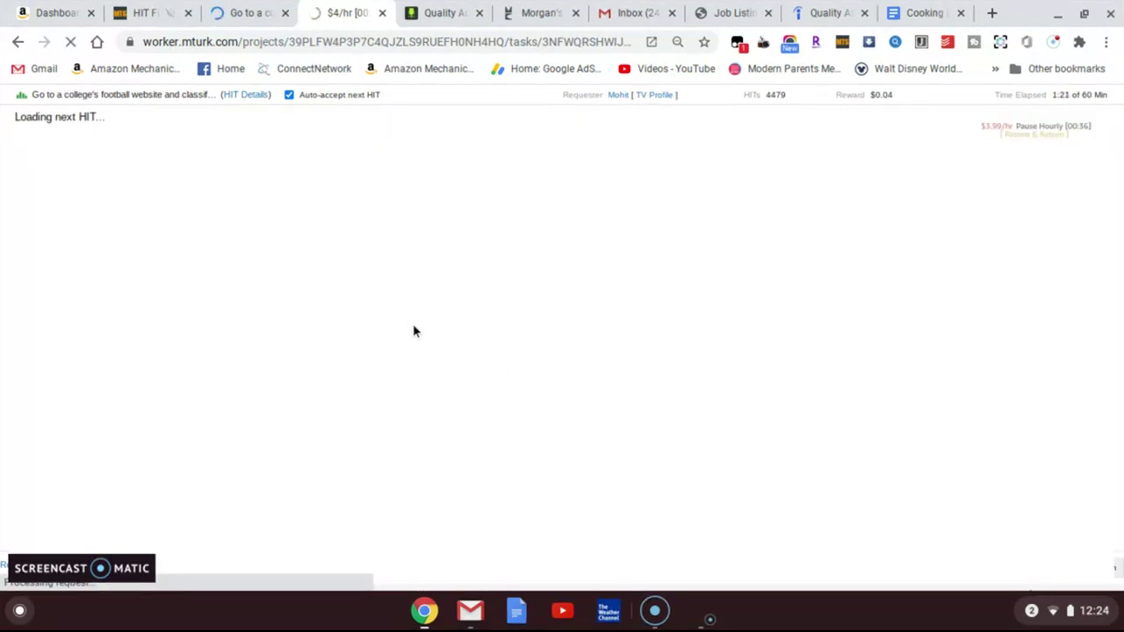
Check the next accepted HIT for Rutgers University, and refresh the worker dashboard overview.
{"action": "left_click", "coordinate": [243, 11]}
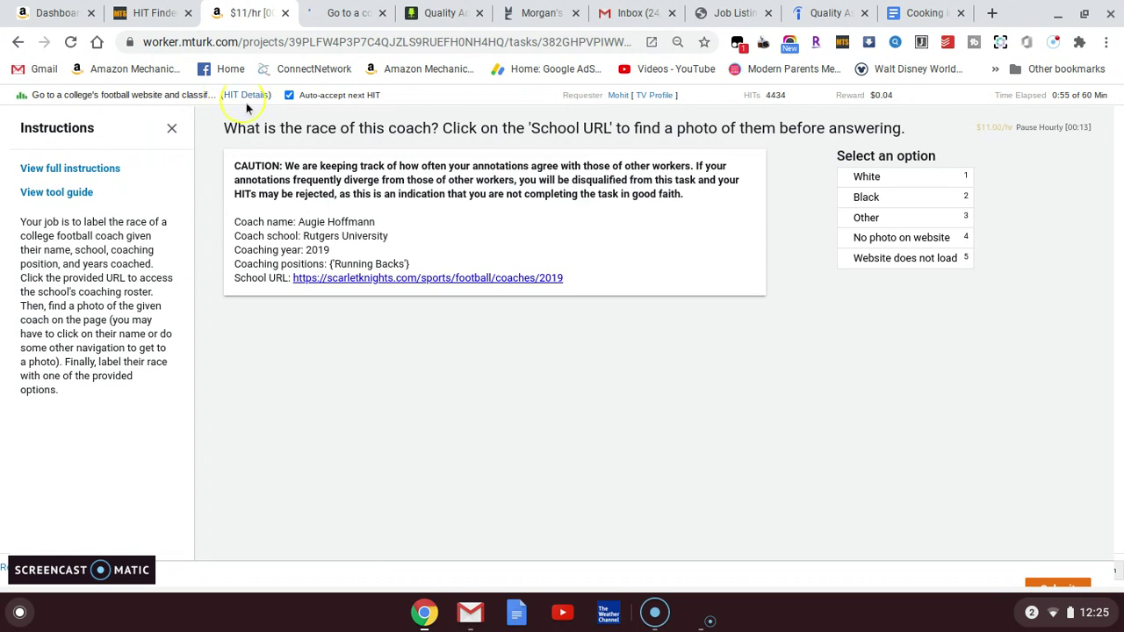
{"action": "left_click", "coordinate": [44, 7]}
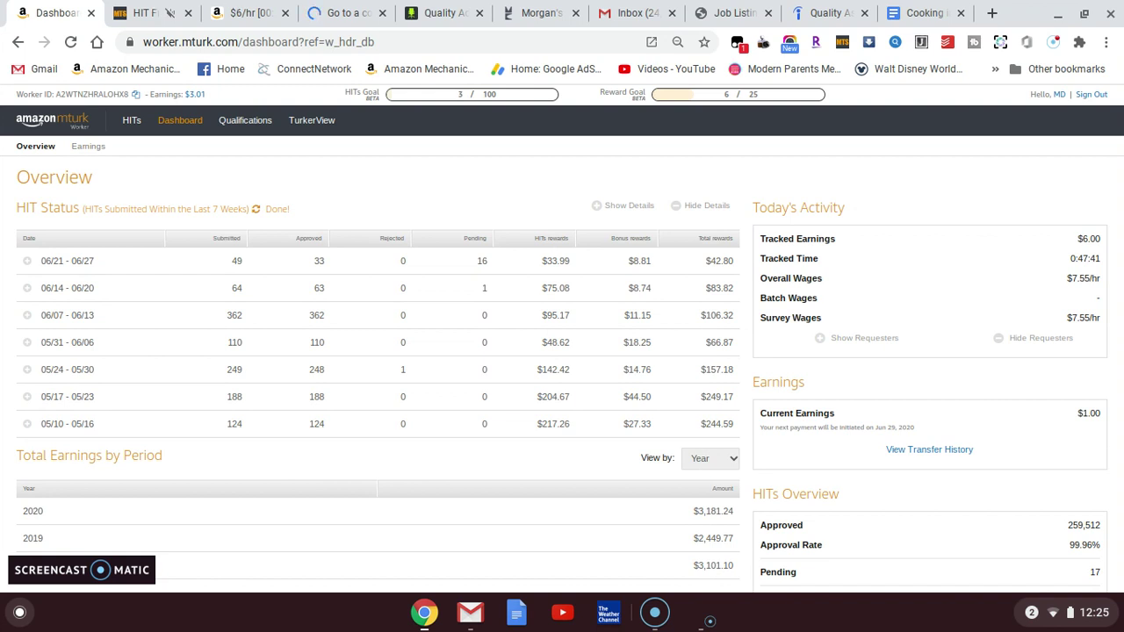
{"action": "left_click", "coordinate": [70, 42]}
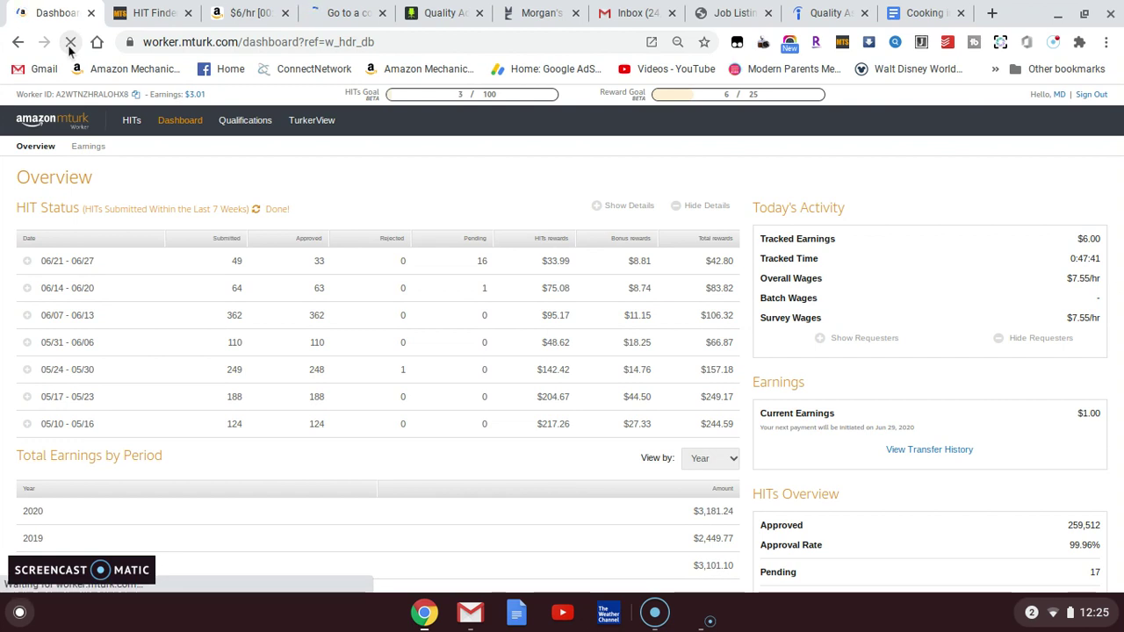